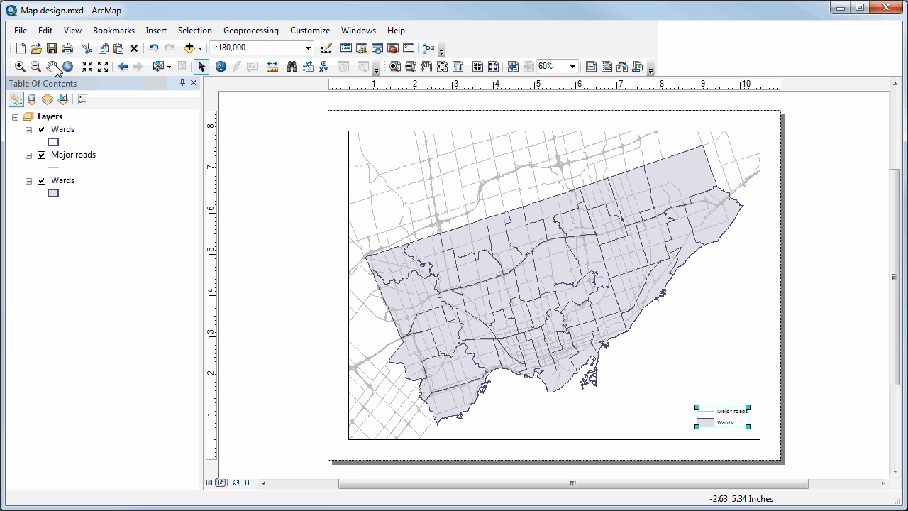
Turn on ward-name labels for the lower Wards layer and zoom into central Toronto
click(64, 181)
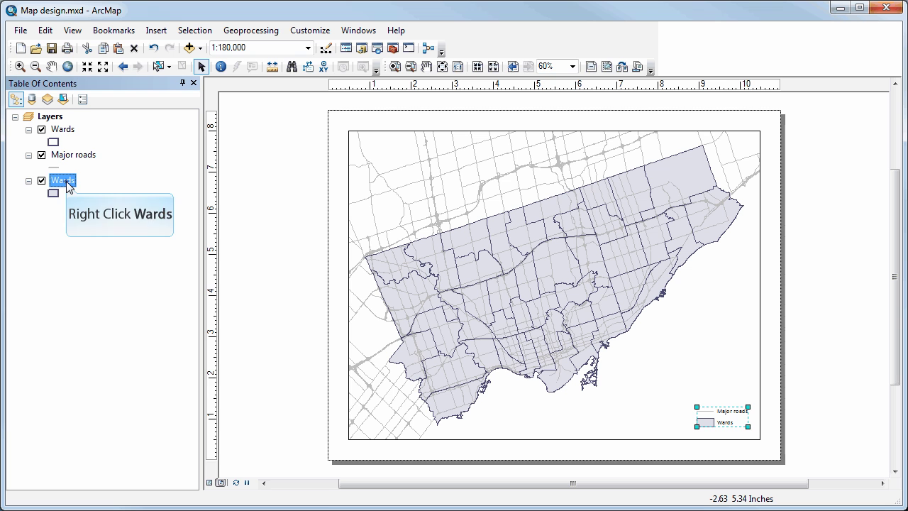
right_click(68, 186)
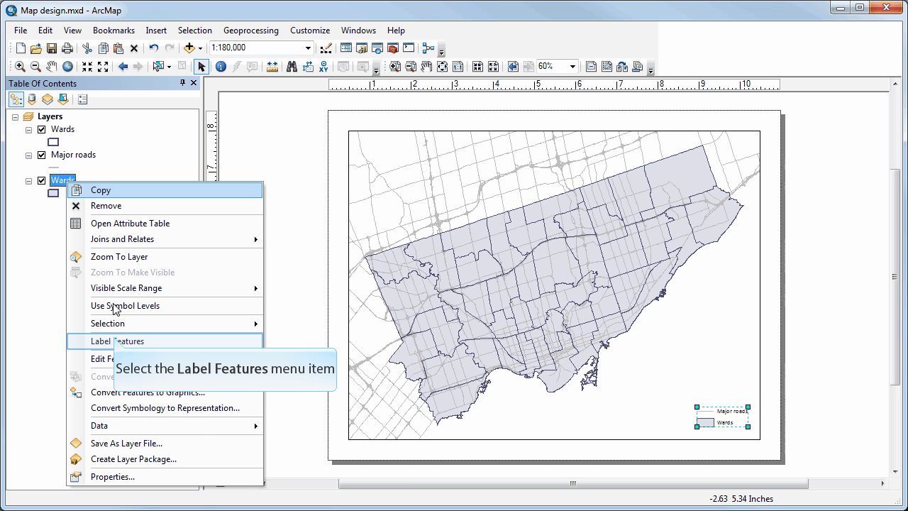
click(116, 341)
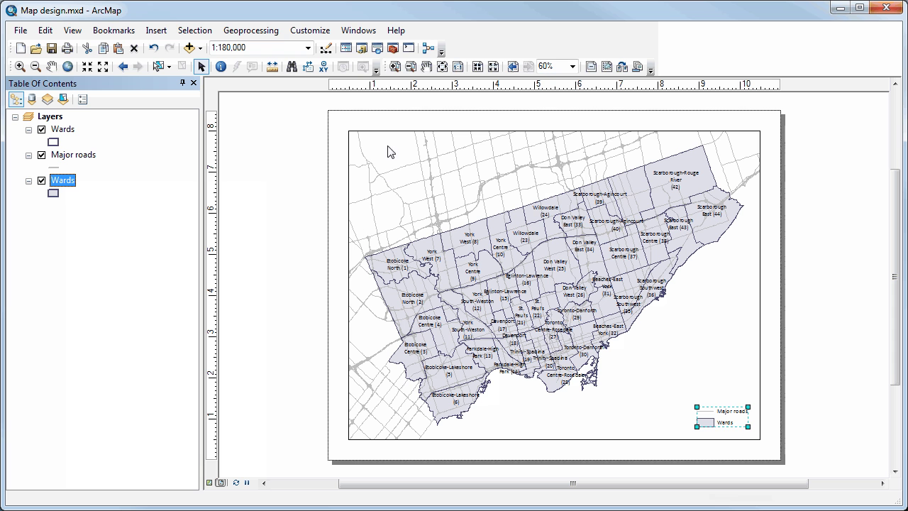
click(395, 66)
drag(483, 272, 647, 410)
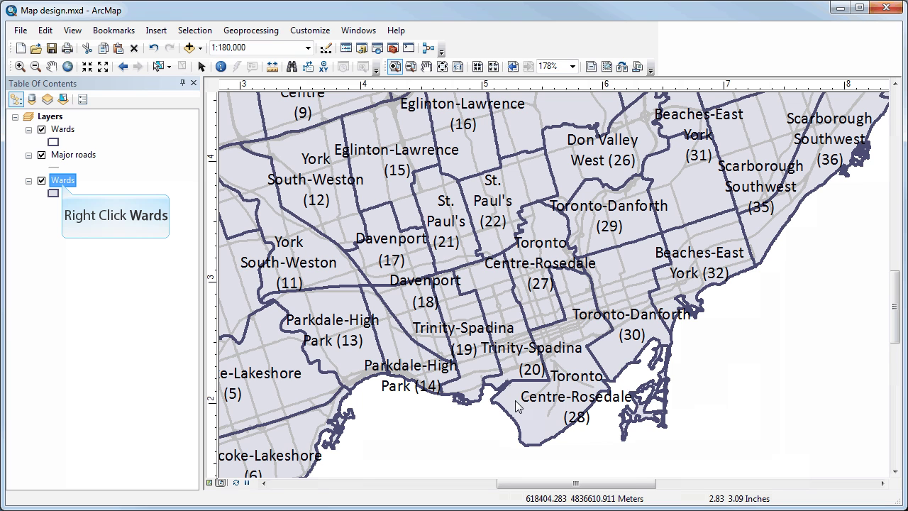
In the Wards Layer Properties, switch the label field from NAME to Councillor
right_click(63, 186)
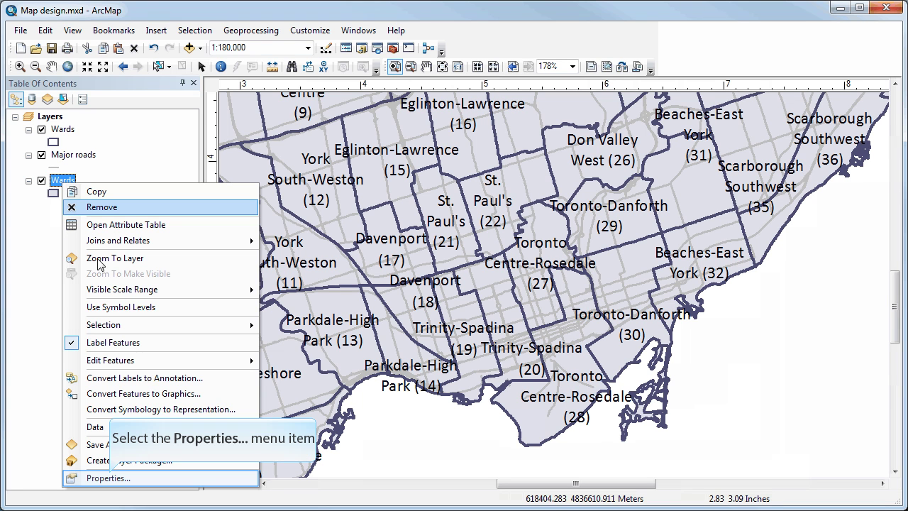
click(110, 478)
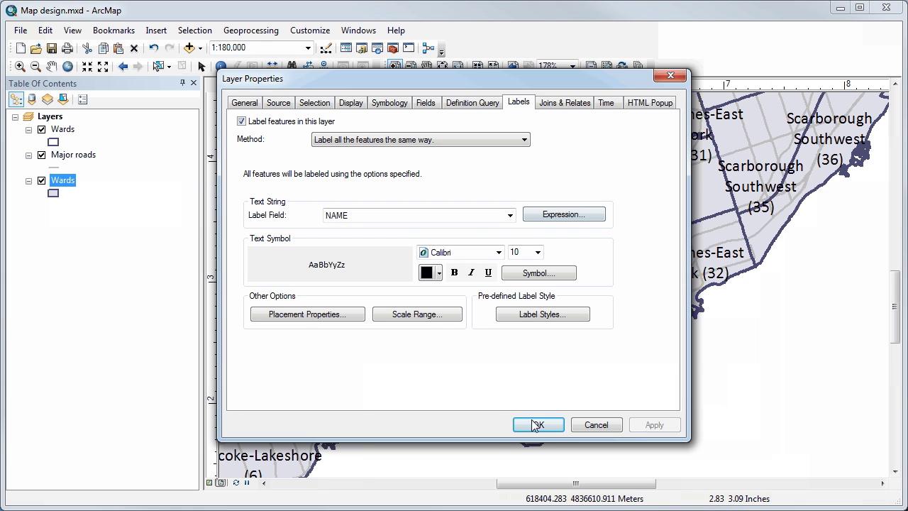
click(510, 216)
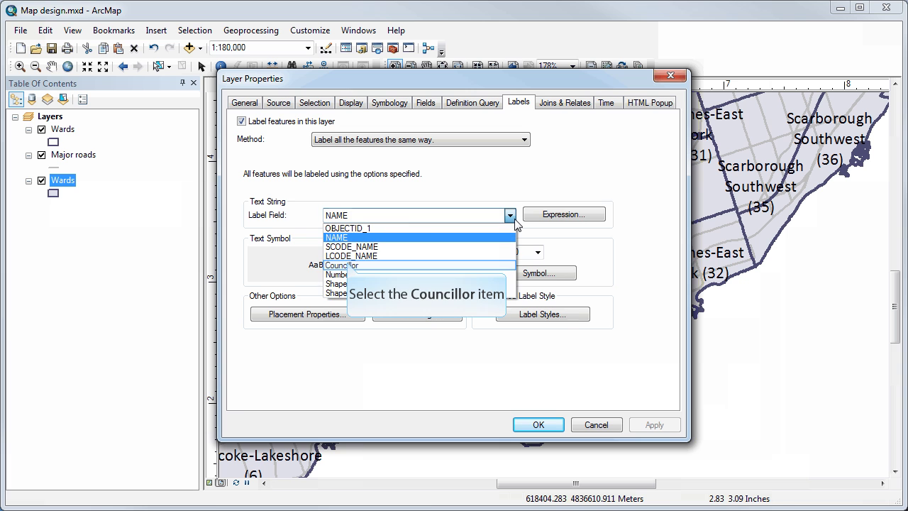
click(348, 266)
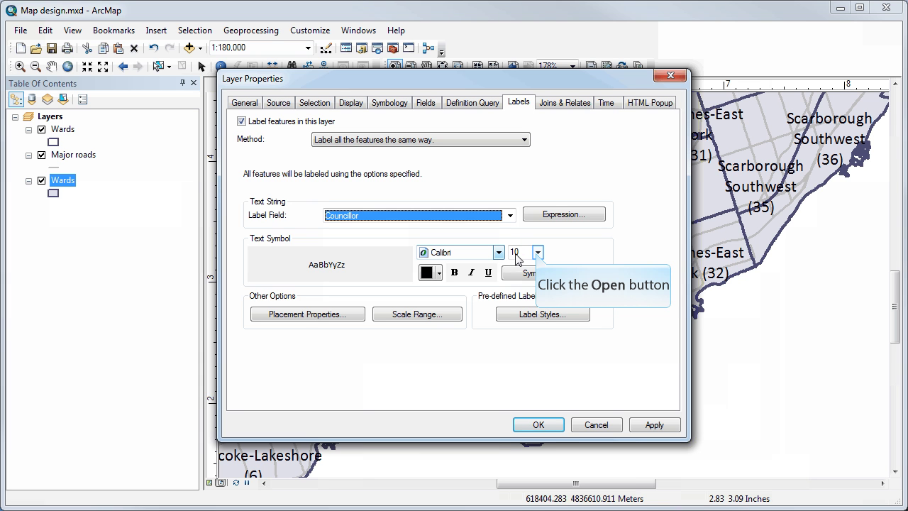
Set the ward label font size to 8 pt and apply, so councillor names appear
click(537, 253)
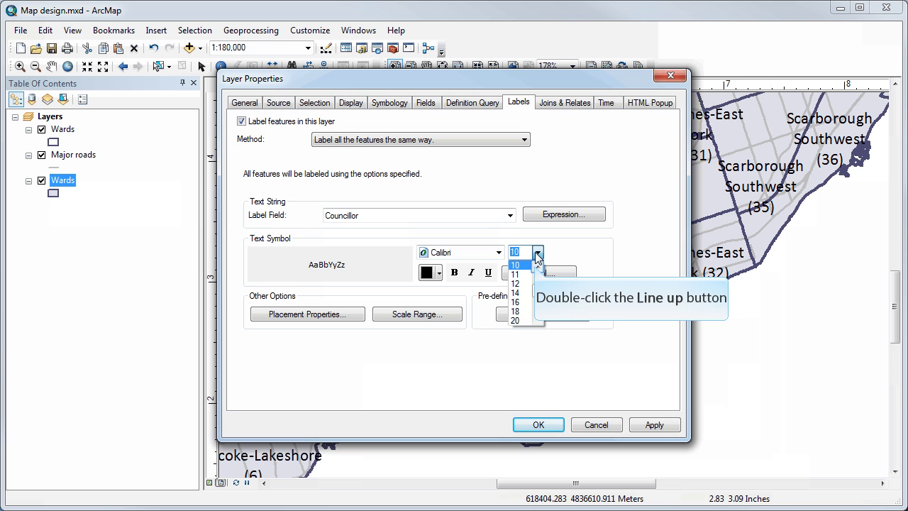
double_click(536, 268)
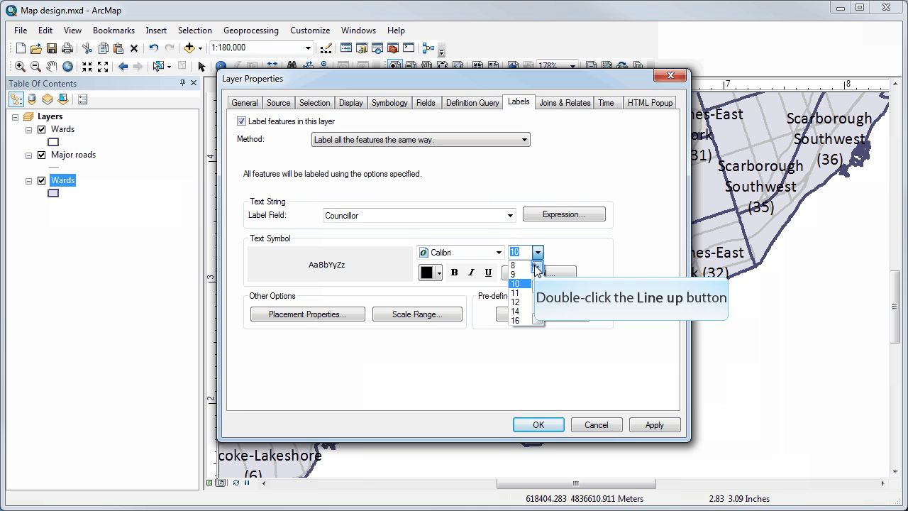
click(516, 284)
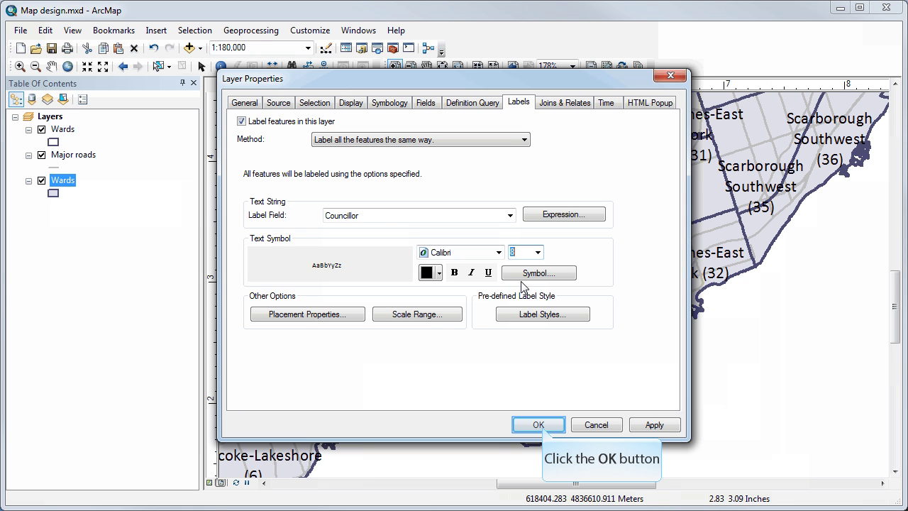
click(538, 425)
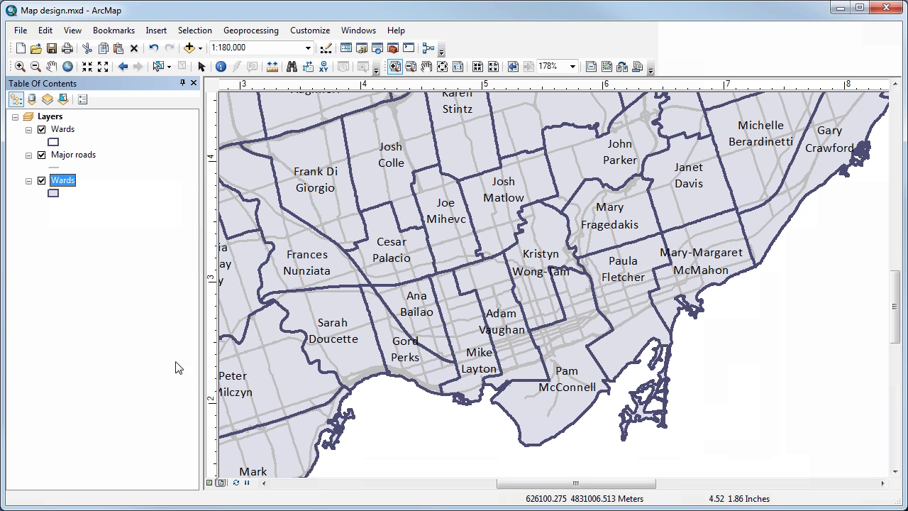
Add a 2-point Halo mask to the Wards label text symbol and confirm all dialogs
right_click(62, 183)
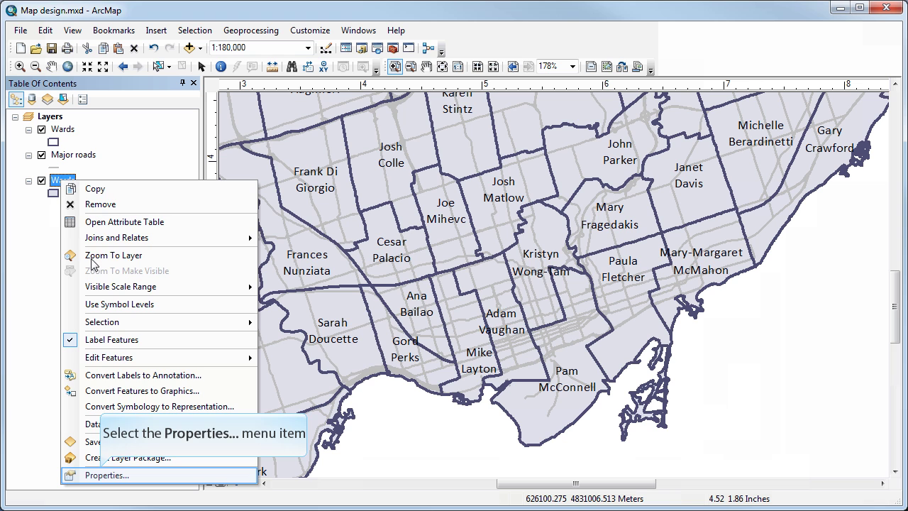
click(103, 473)
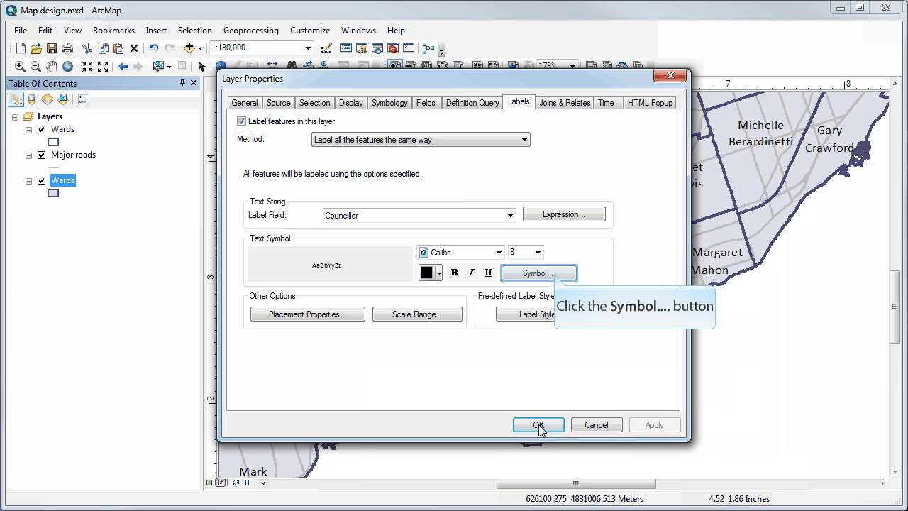
click(555, 279)
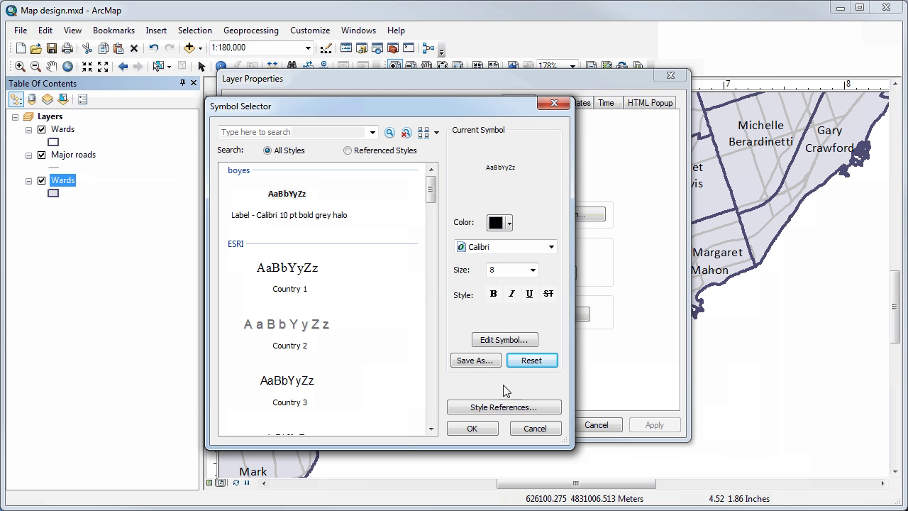
click(507, 339)
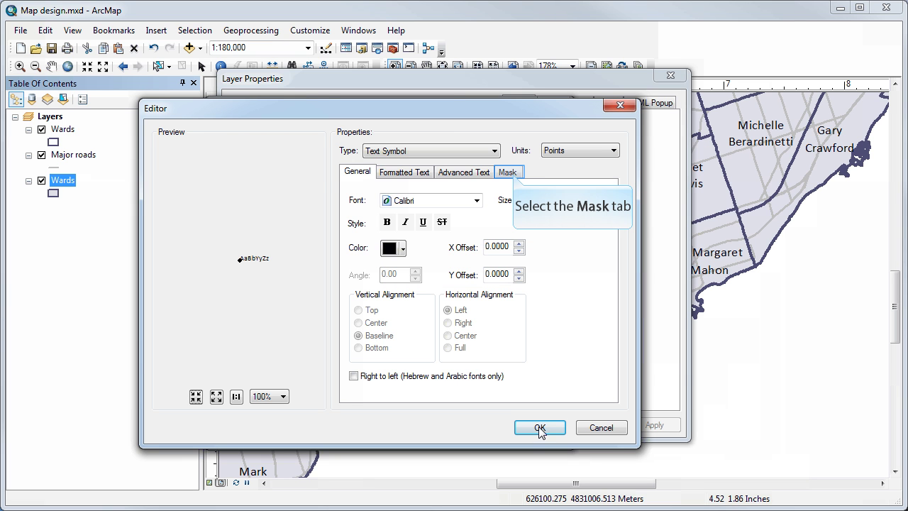
click(507, 173)
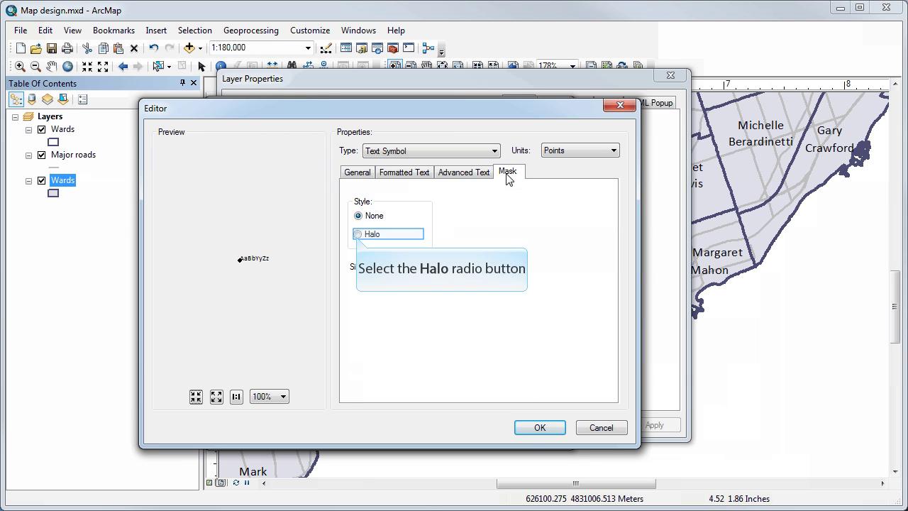
click(358, 236)
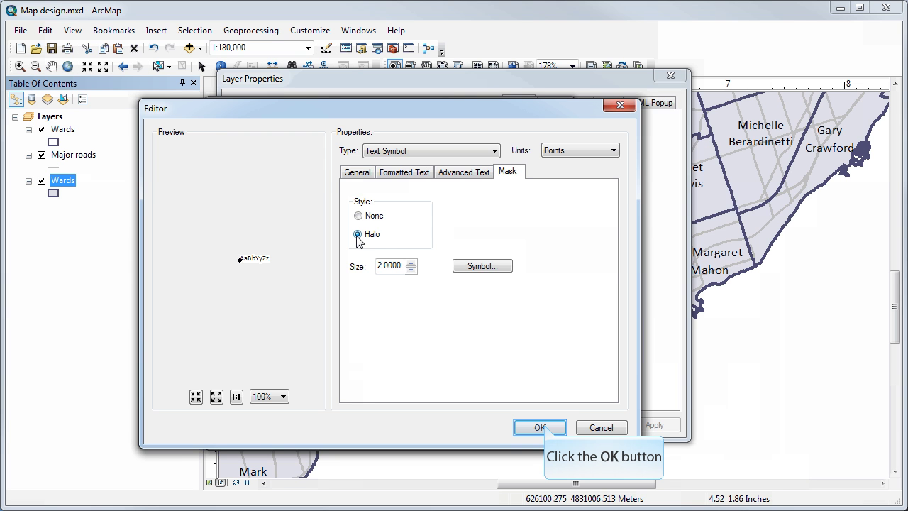
click(544, 428)
click(487, 430)
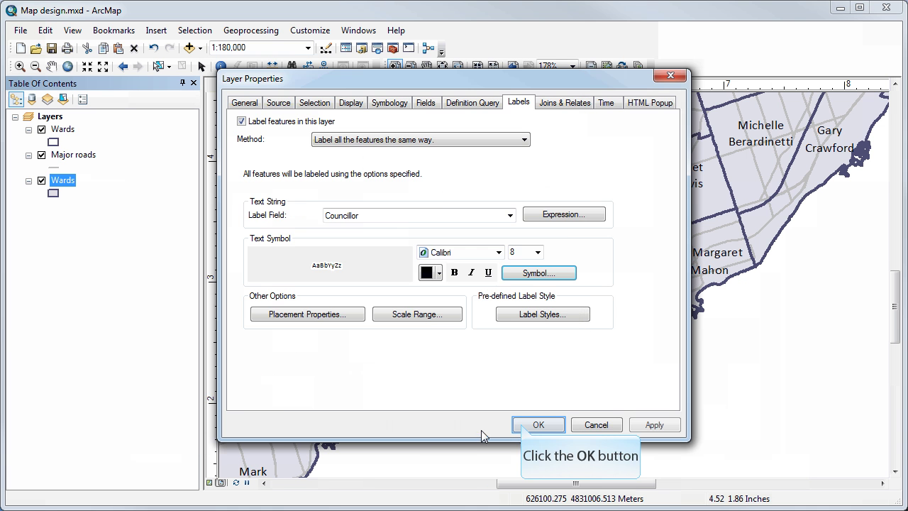
click(532, 425)
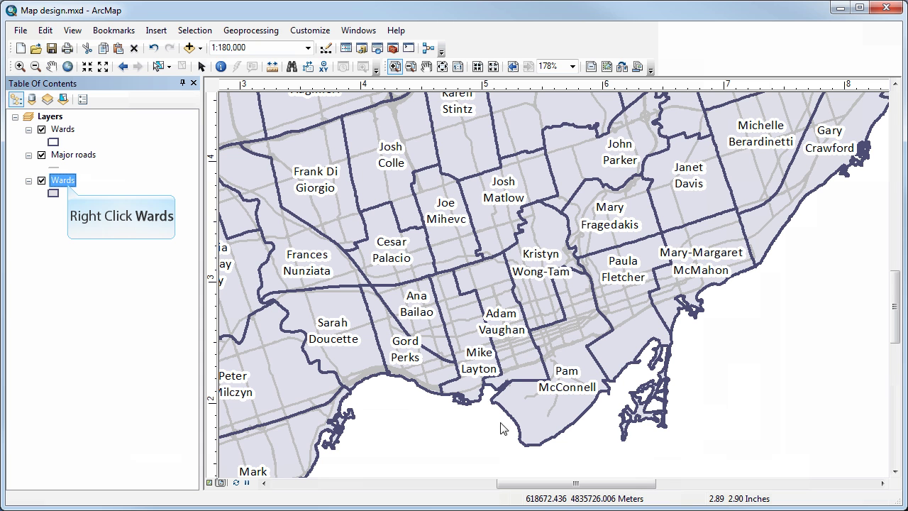
Bring up the Mask settings of the Wards label text symbol in the symbol editor
right_click(69, 188)
click(103, 480)
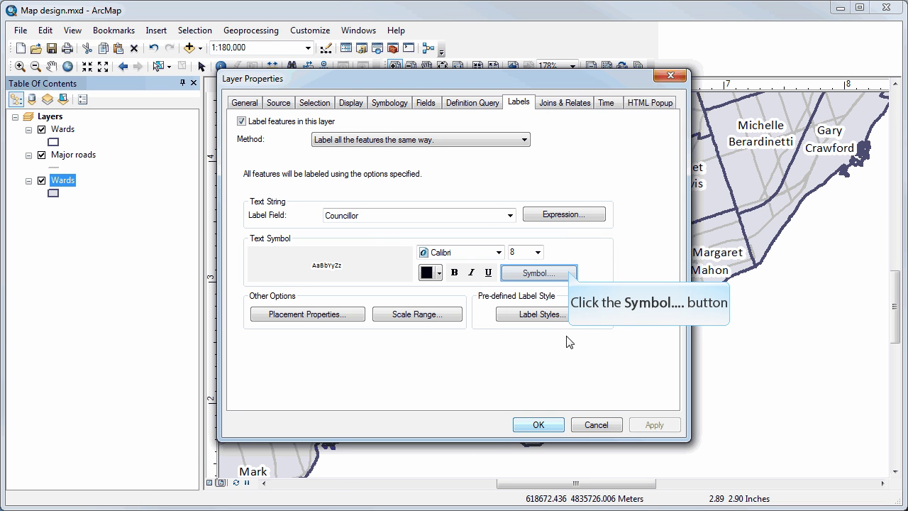
click(539, 274)
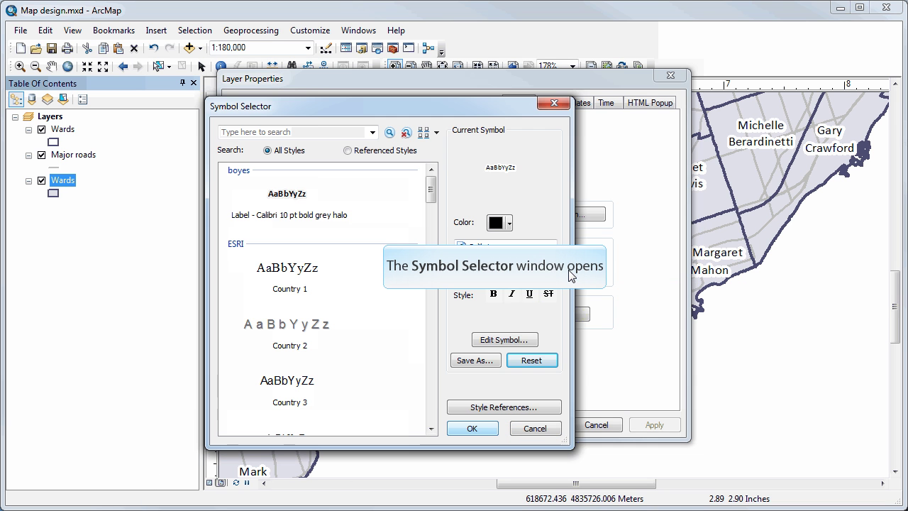
click(481, 340)
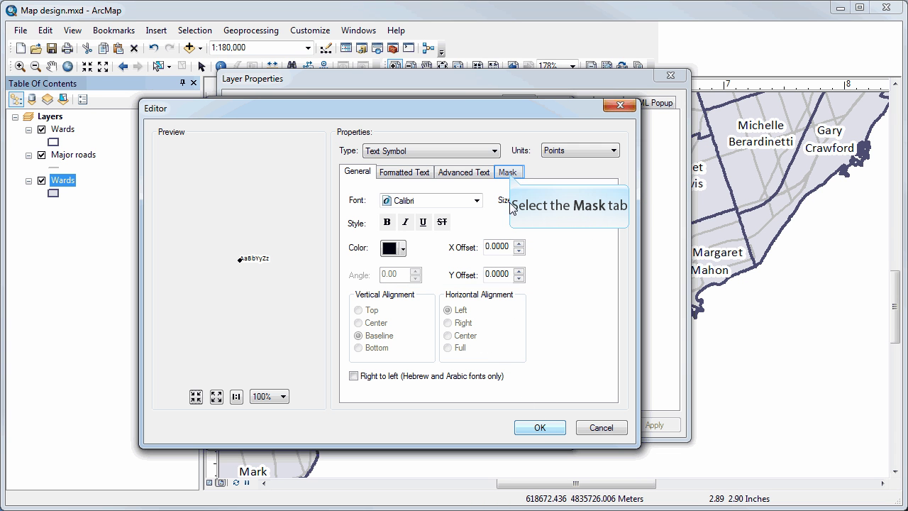
click(508, 173)
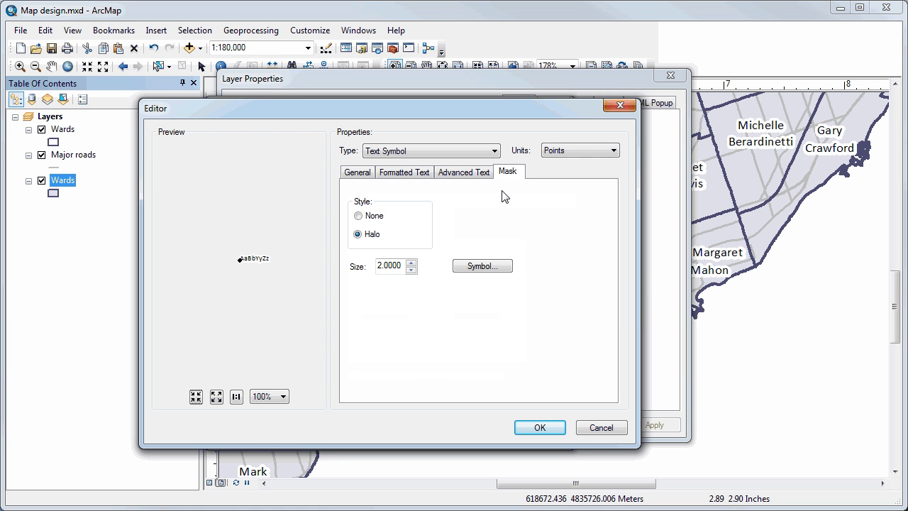
Give the label halo a lavender fill with no outline colour, and apply it
click(482, 266)
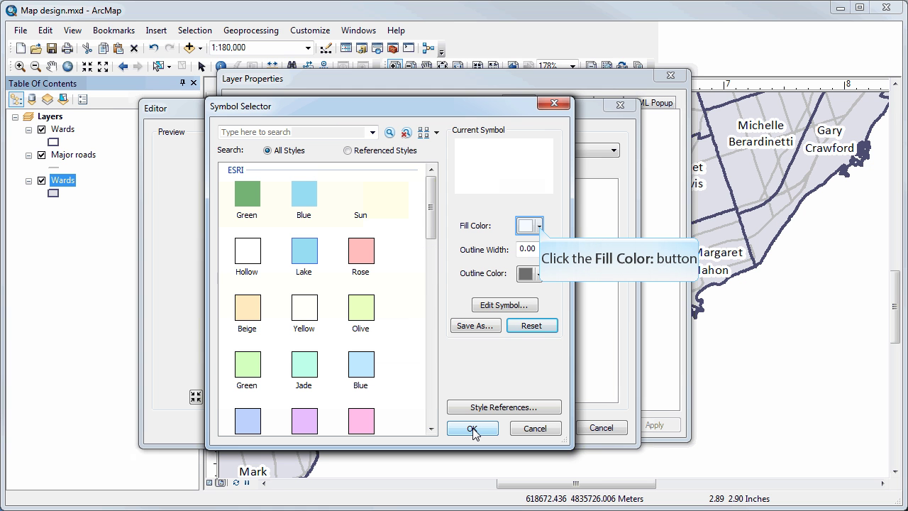
click(539, 226)
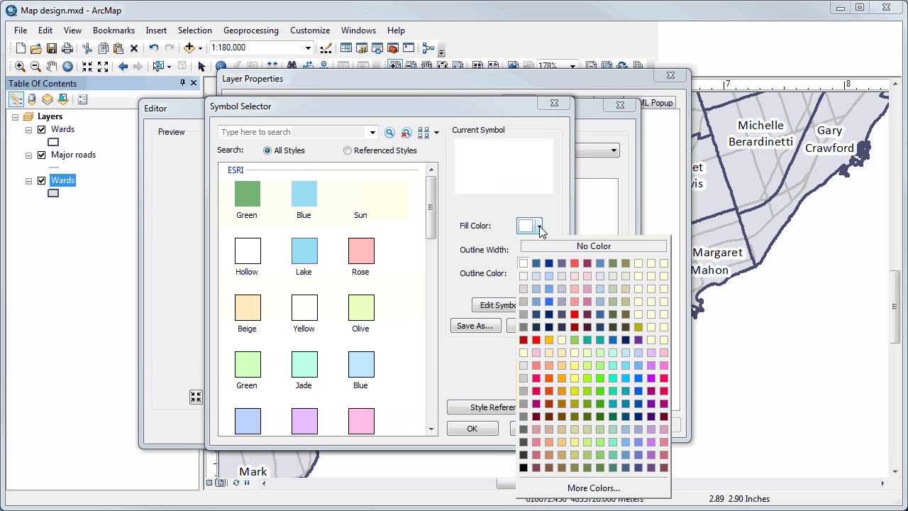
click(562, 288)
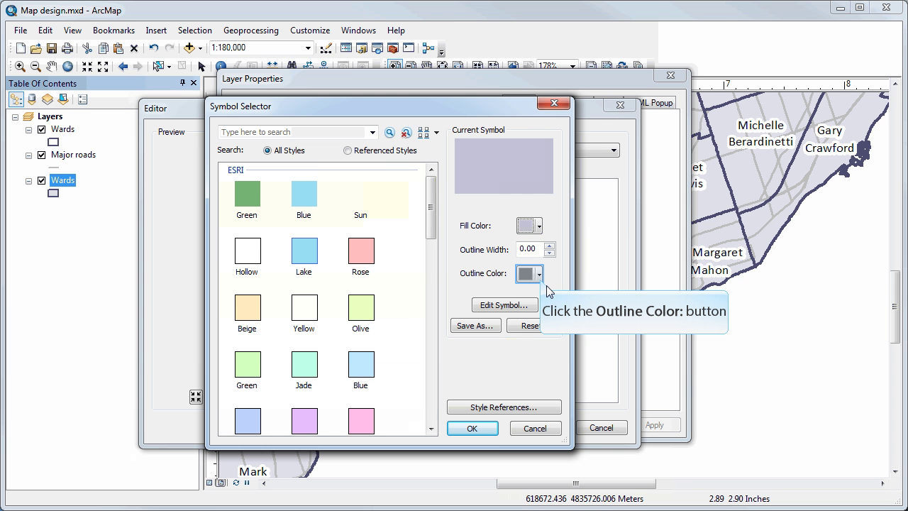
click(539, 275)
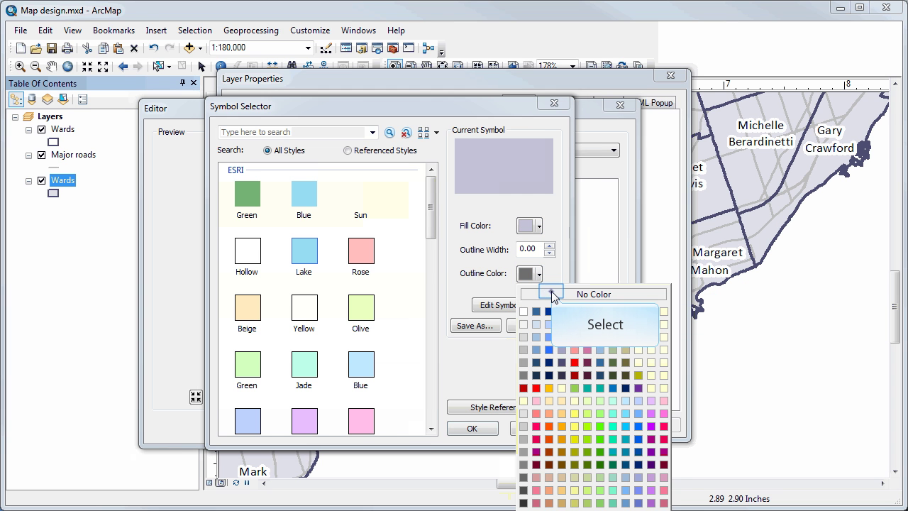
click(553, 295)
click(471, 428)
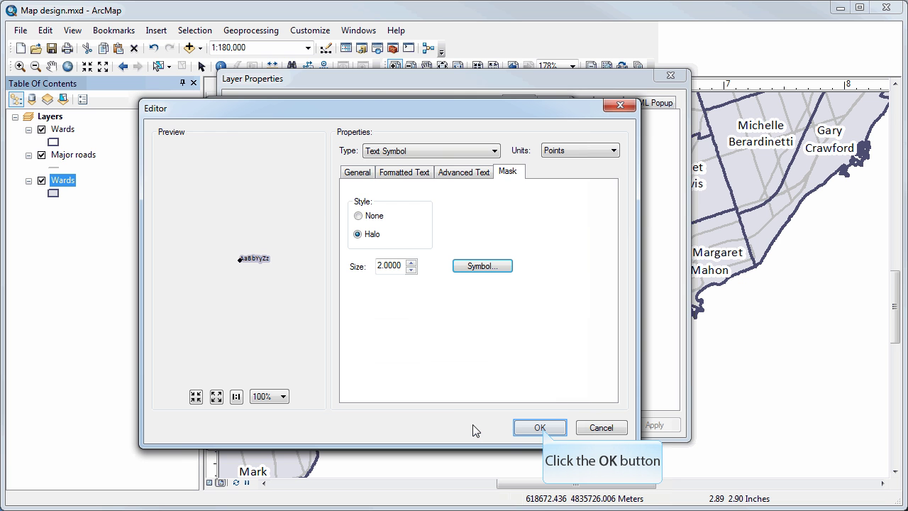
click(540, 428)
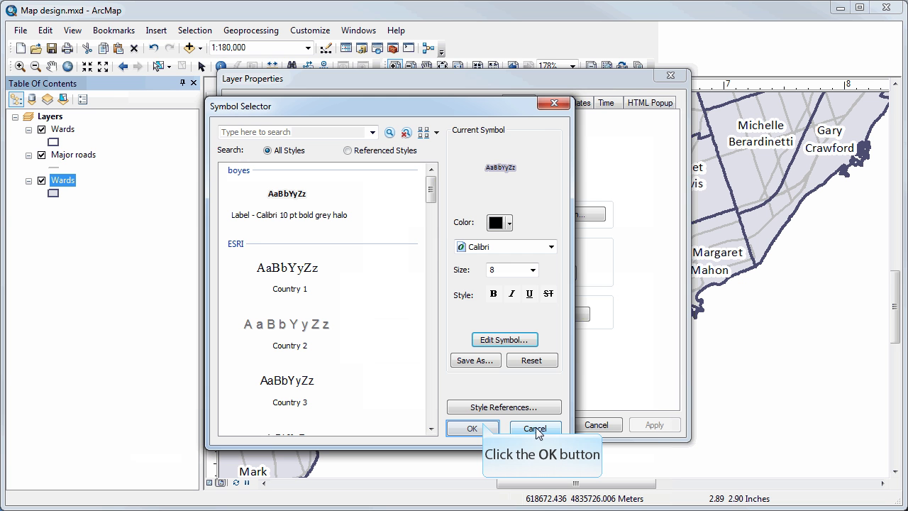
click(472, 428)
click(528, 424)
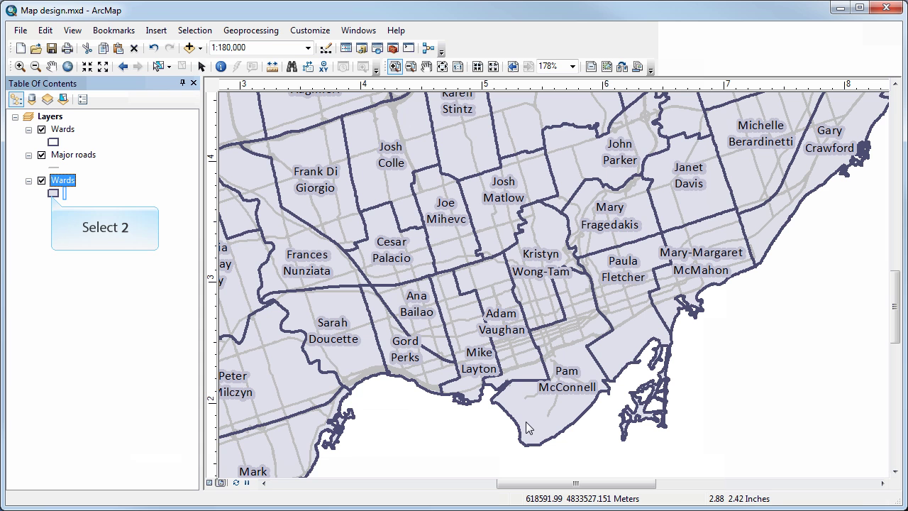
Check the Wards layer's fill colour in its symbol settings without changing anything
click(53, 196)
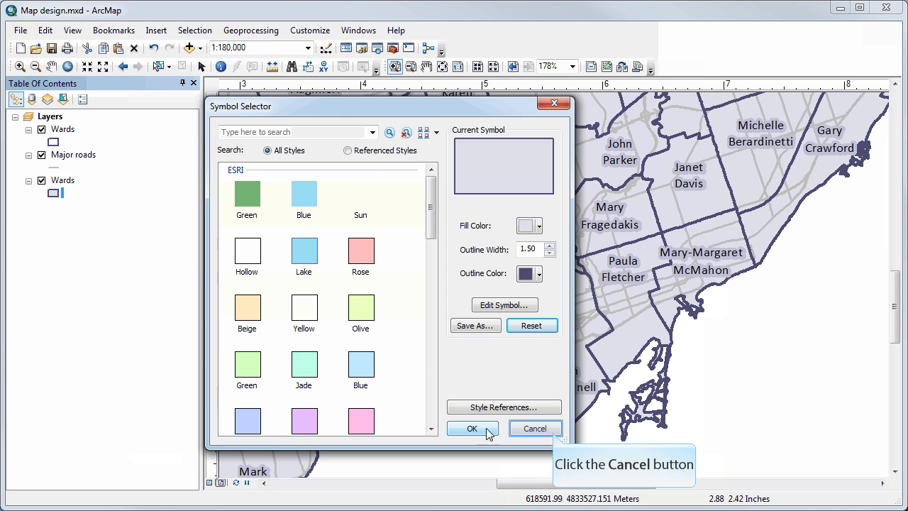
click(554, 433)
click(66, 182)
right_click(66, 183)
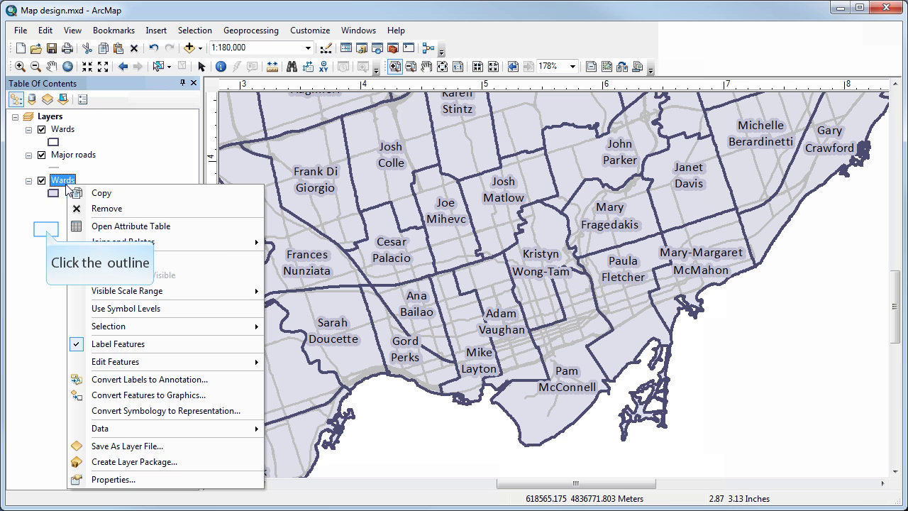
click(48, 236)
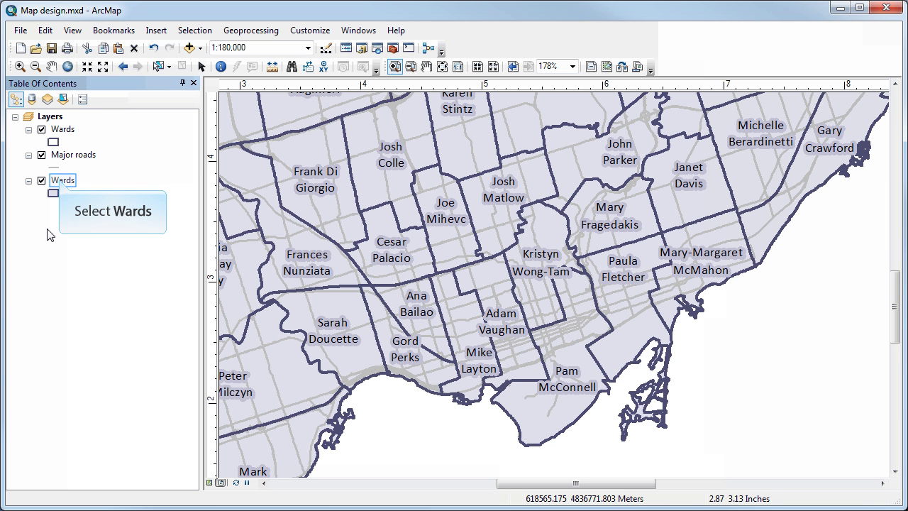
Change the label halo fill to the pale ward fill colour and confirm the dialogs
right_click(60, 182)
click(103, 473)
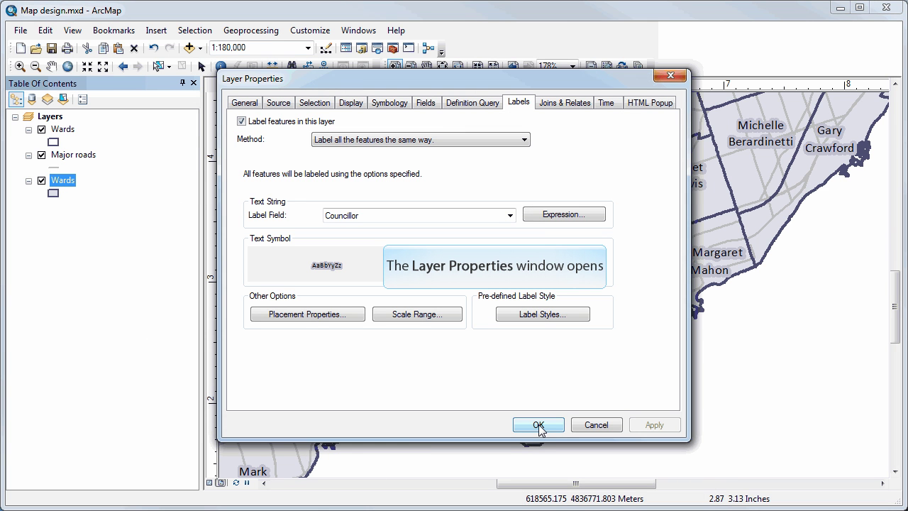
click(557, 277)
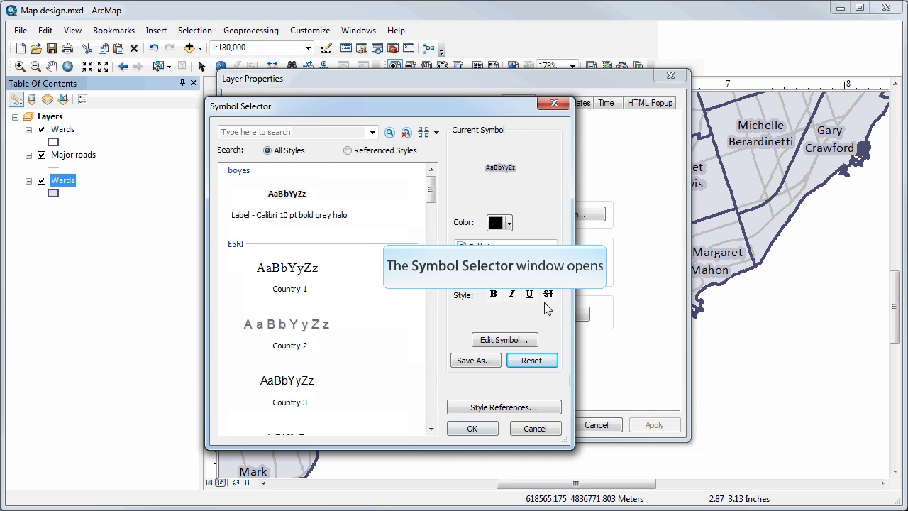
click(504, 340)
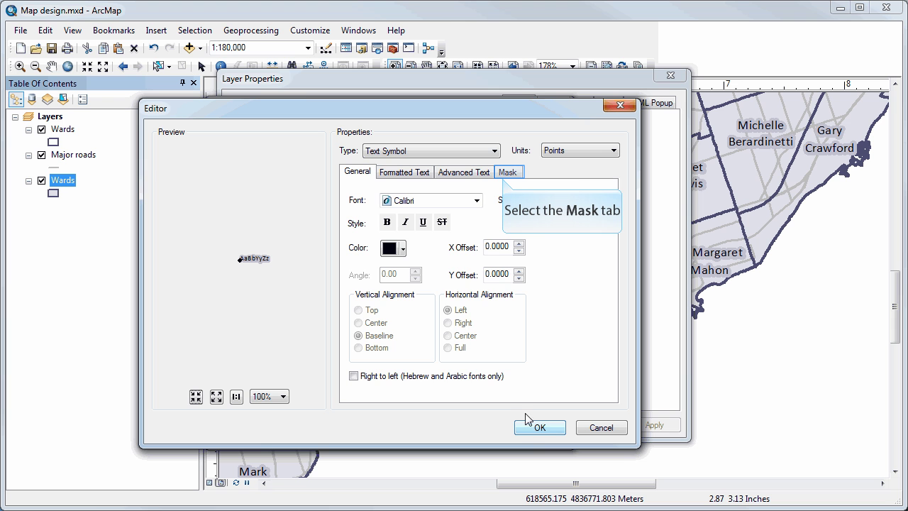
click(499, 177)
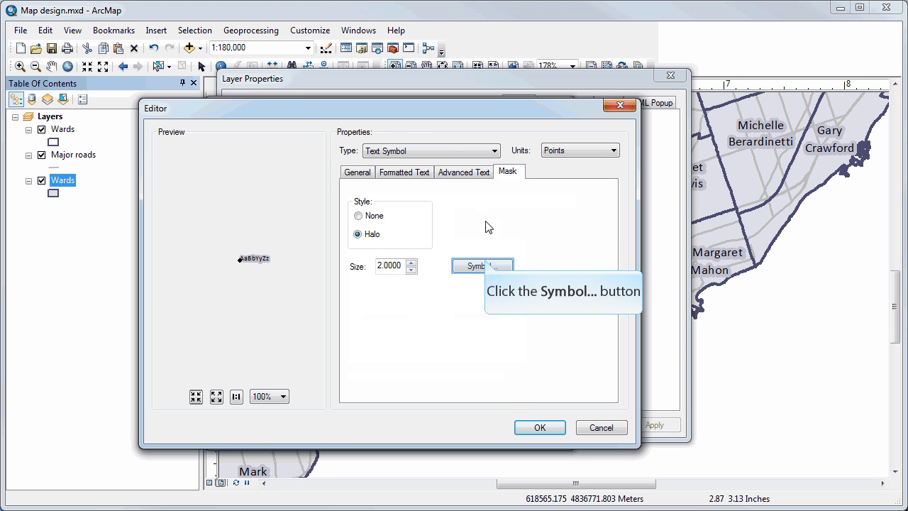
click(484, 266)
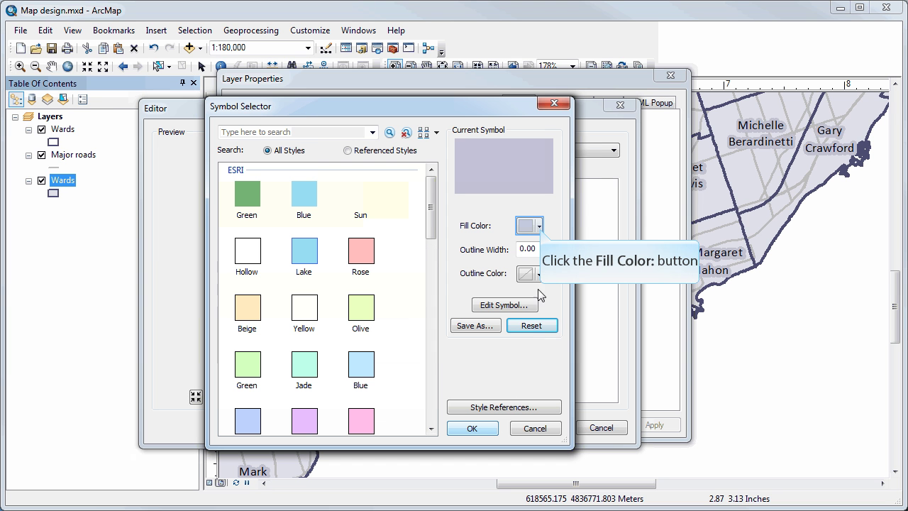
click(539, 226)
click(561, 272)
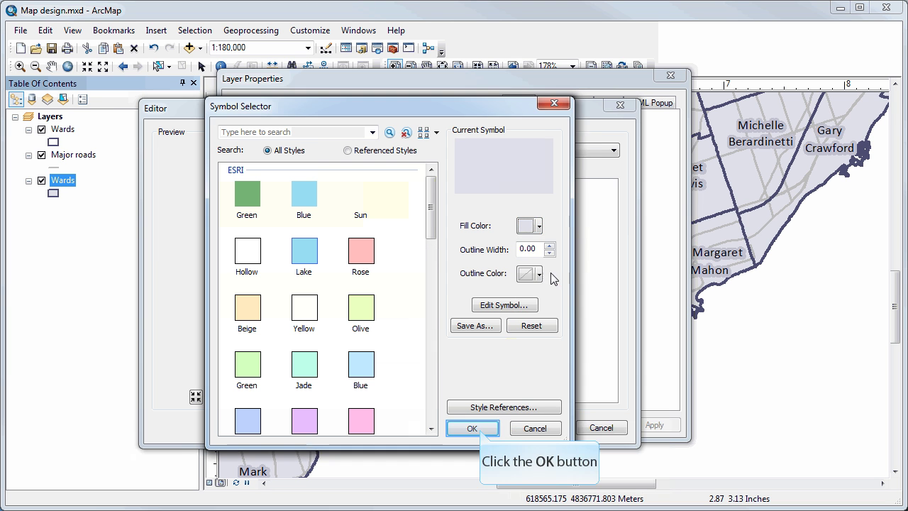
click(473, 428)
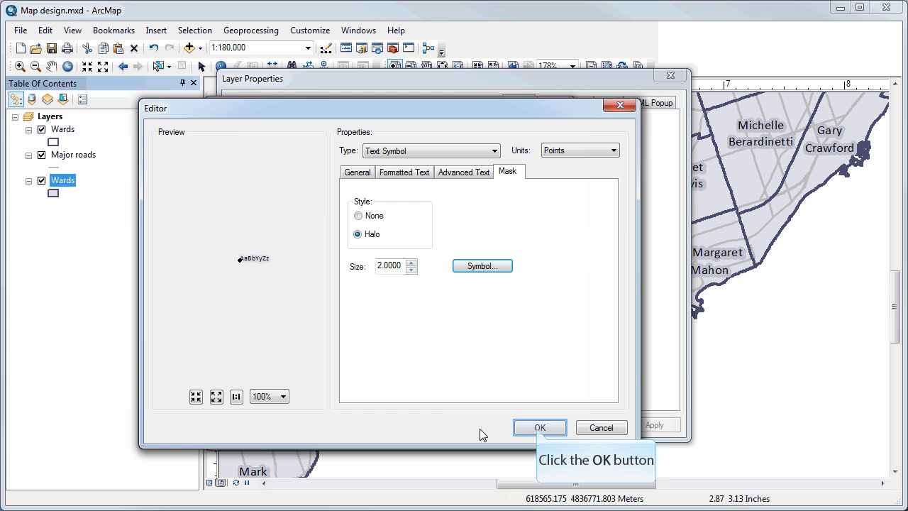
click(539, 427)
click(497, 428)
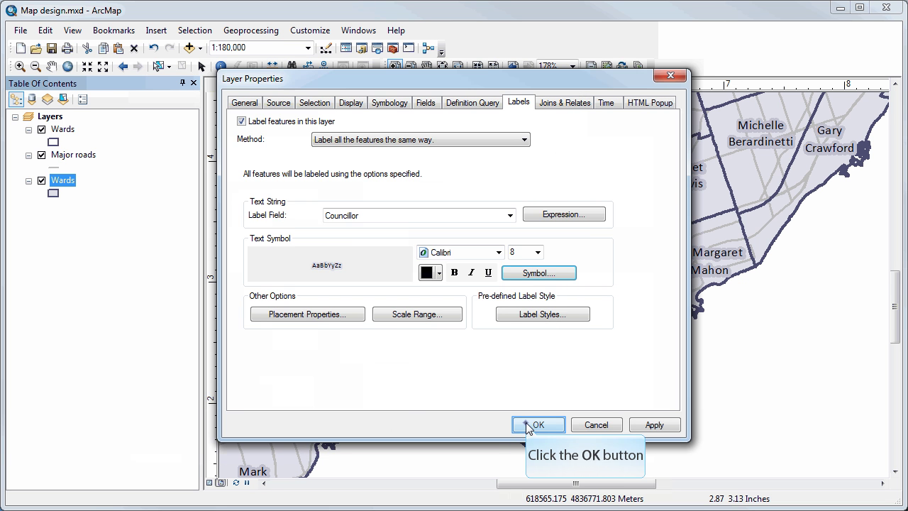
click(528, 424)
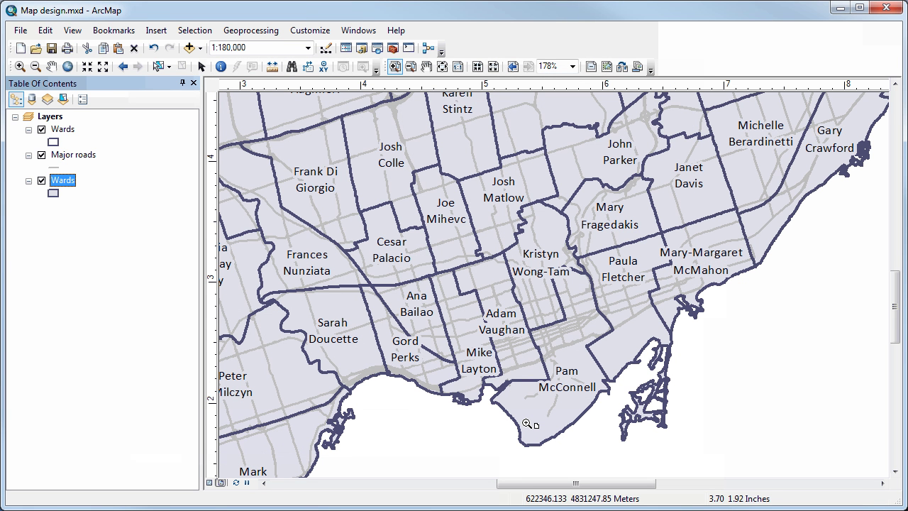